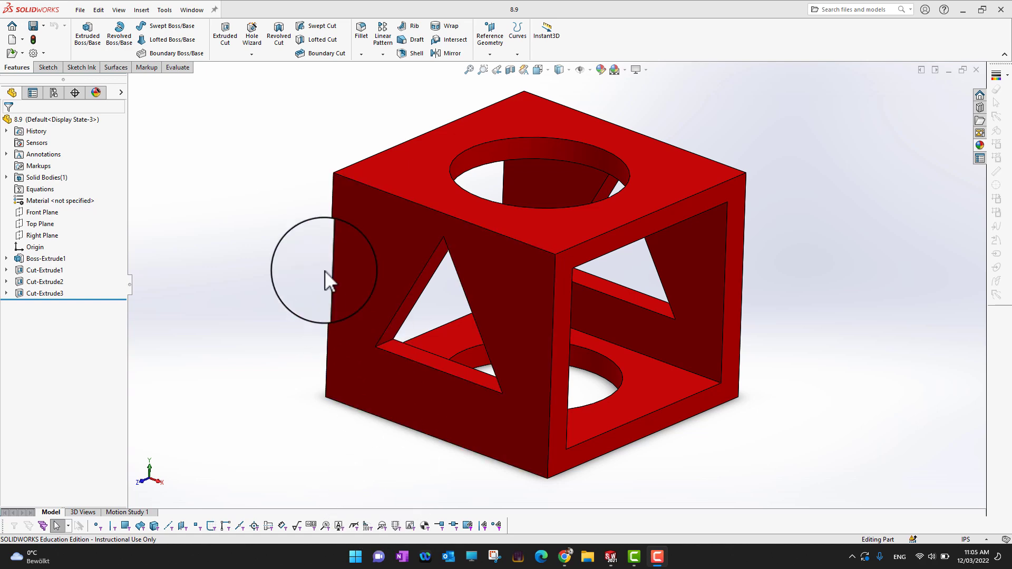
Step: Examine which geometry Boss-Extrude1, Cut-Extrude1, Cut-Extrude2 and Cut-Extrude3 each contribute to the cube
click(49, 263)
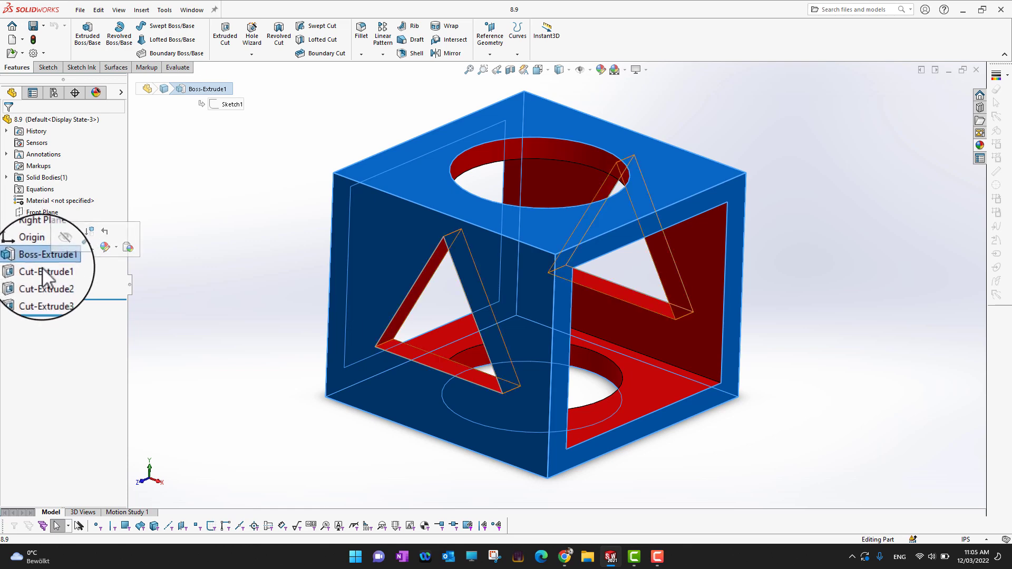
click(46, 270)
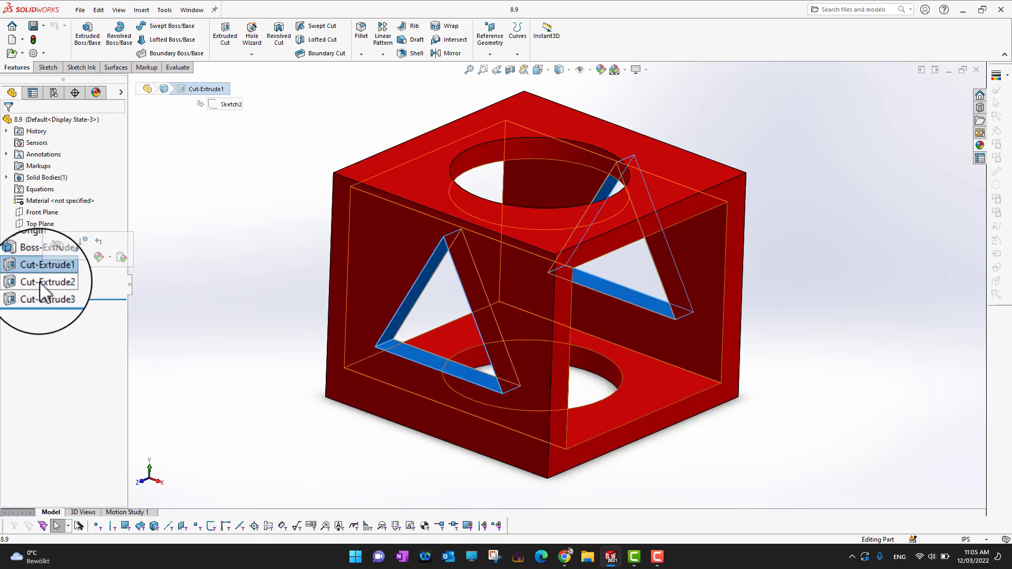
click(41, 283)
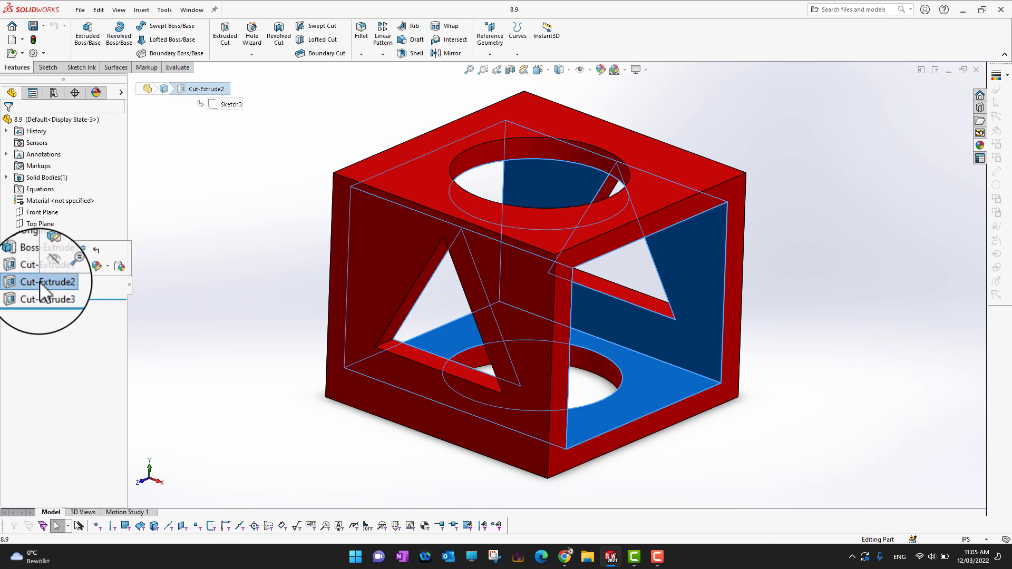
click(39, 294)
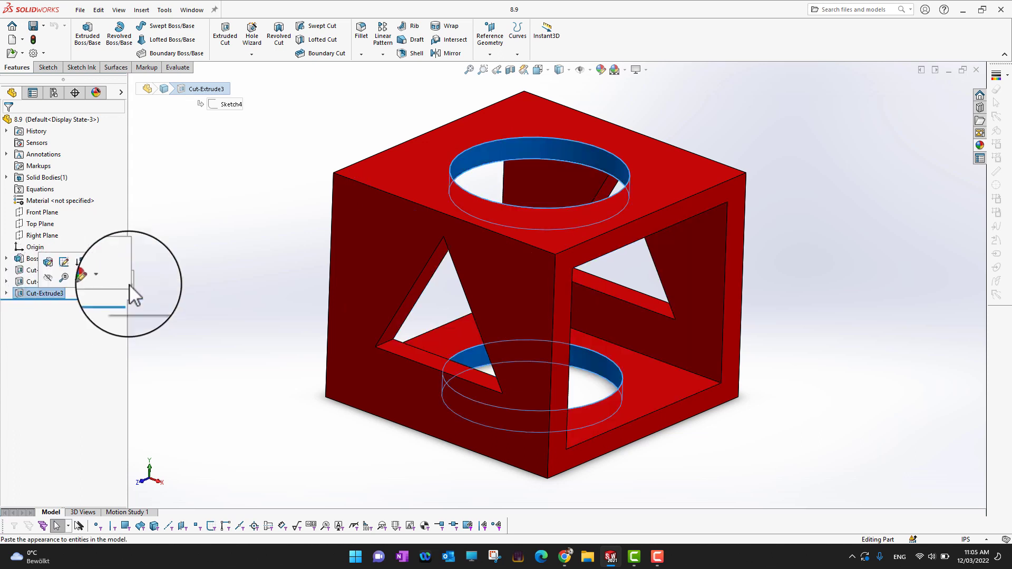
click(190, 288)
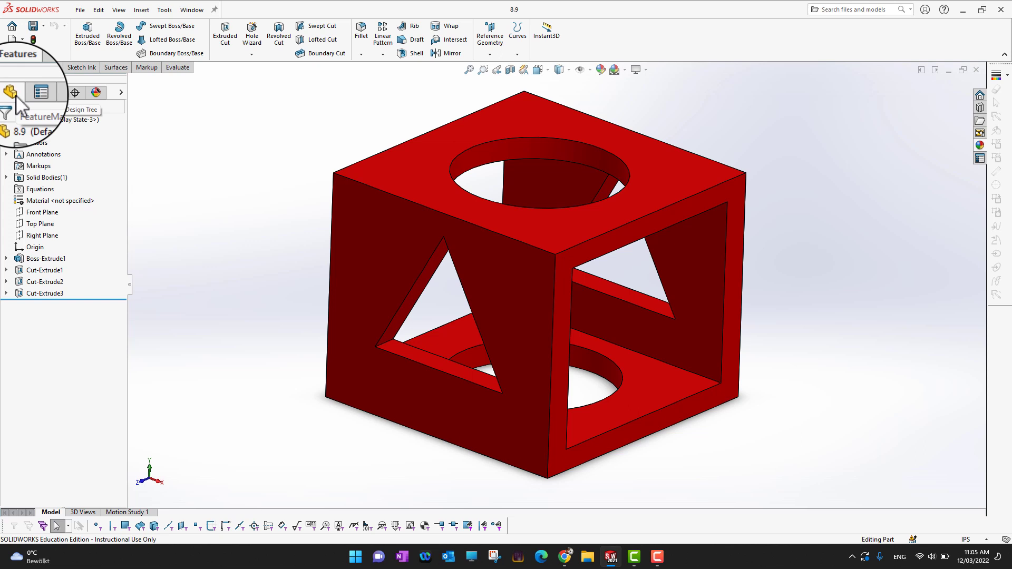
Step: Add a configuration named 1 to the part, with Document Name as its bill of materials part number
click(55, 93)
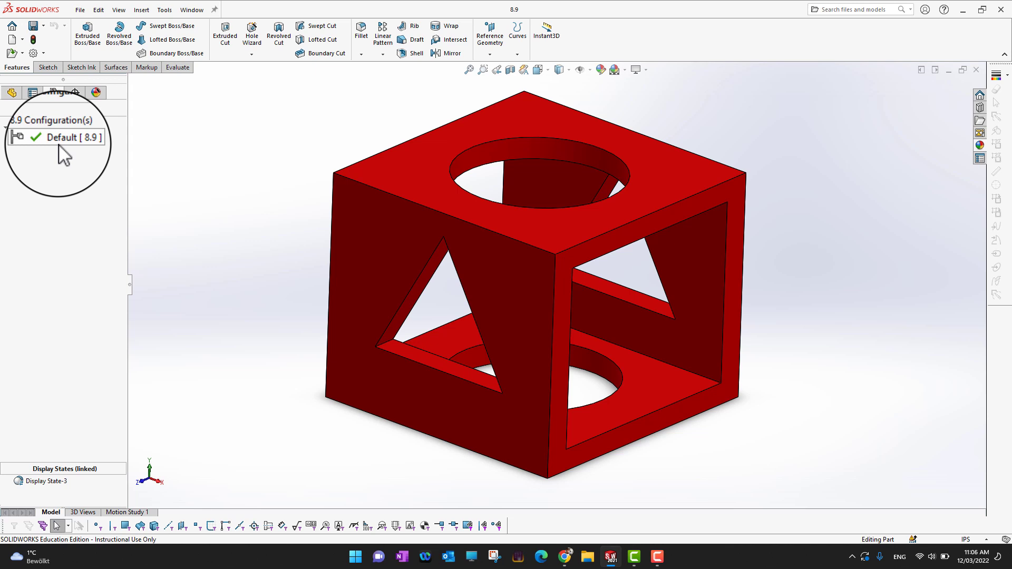
right_click(31, 128)
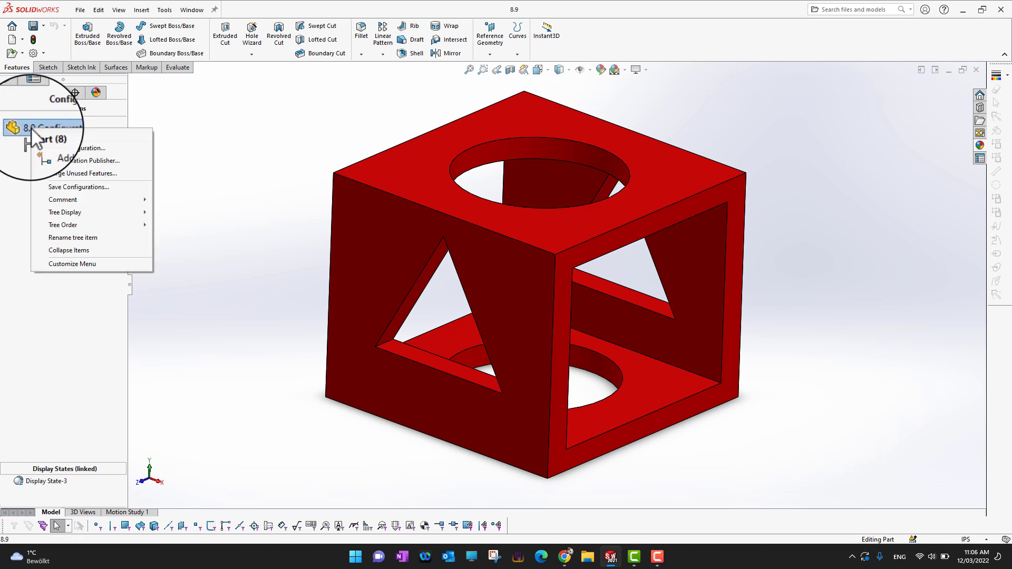
click(65, 151)
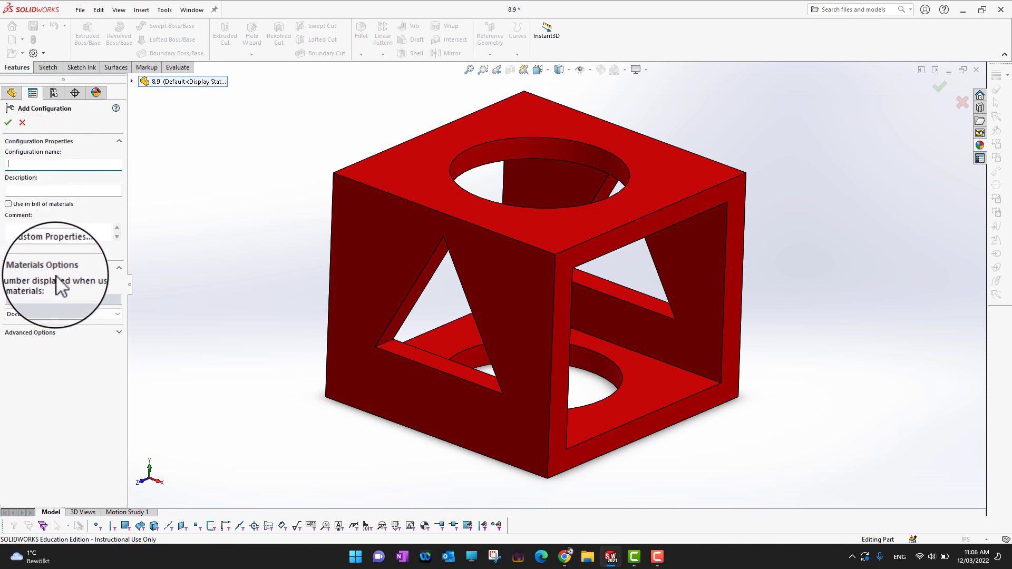
click(117, 315)
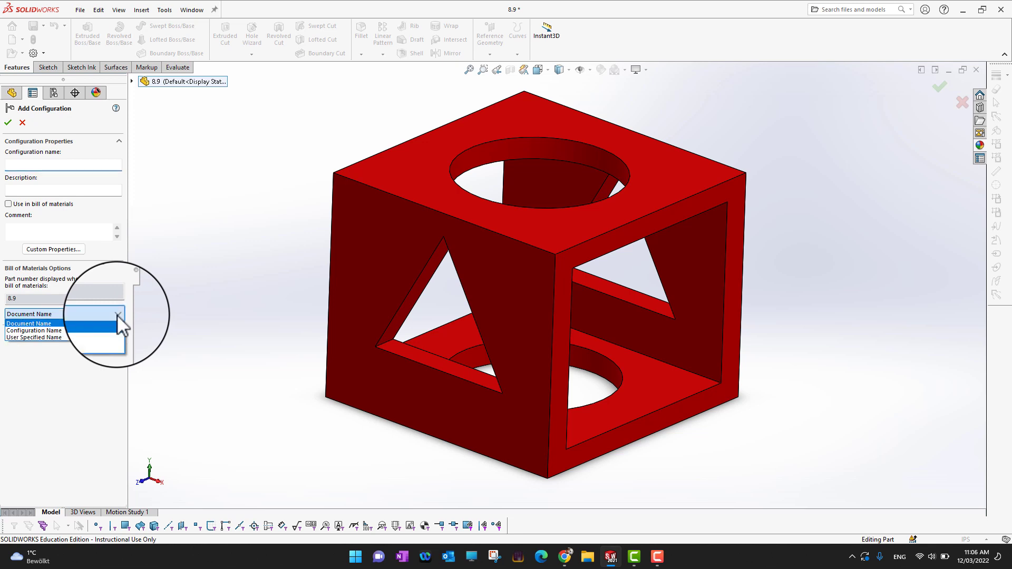
click(82, 323)
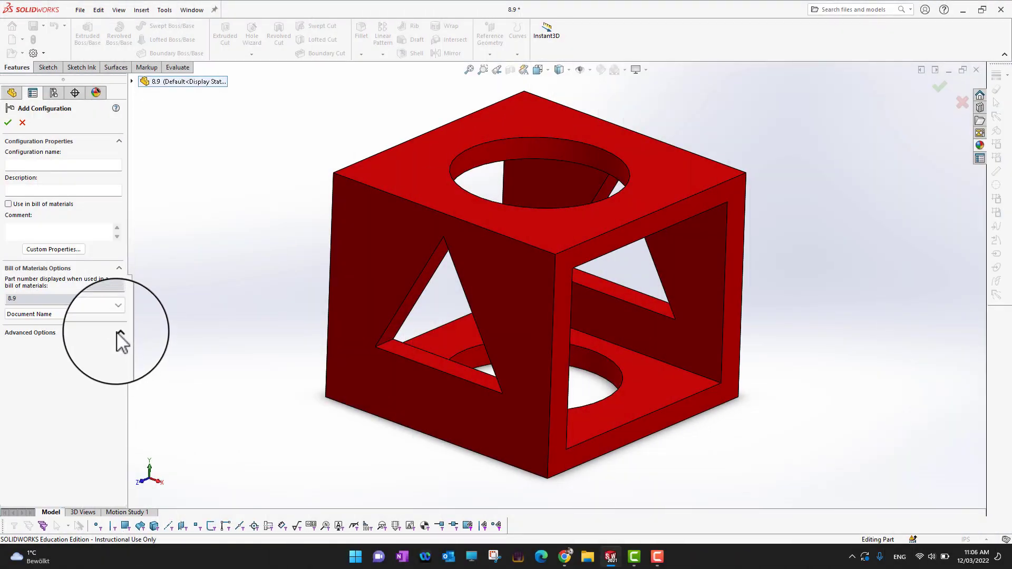
click(119, 333)
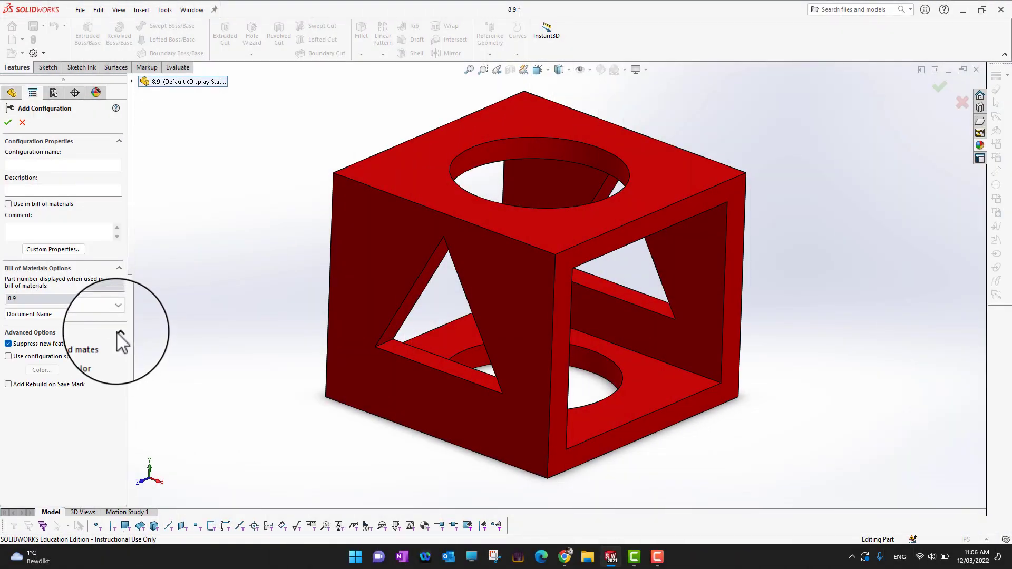
click(120, 333)
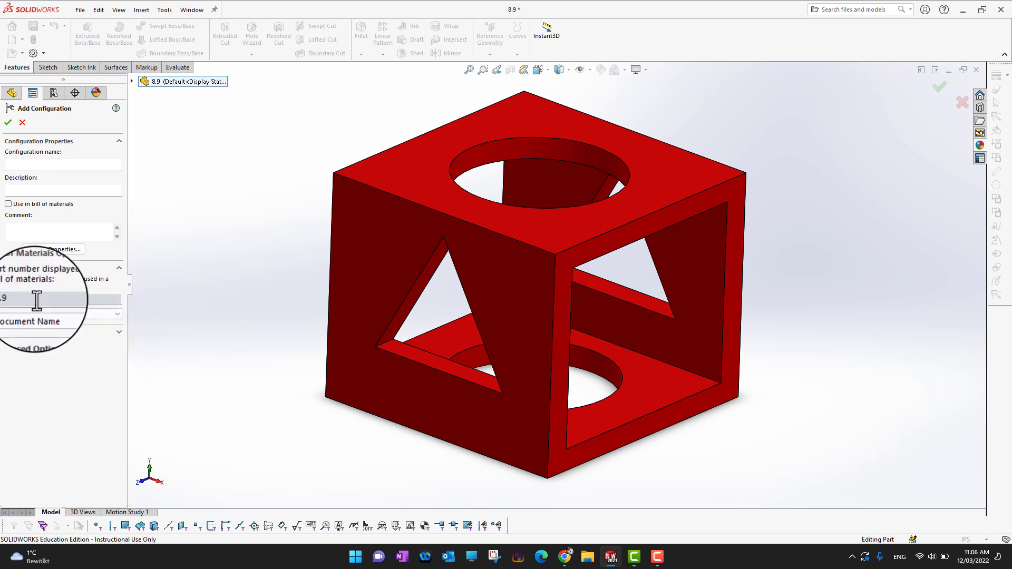
click(21, 165)
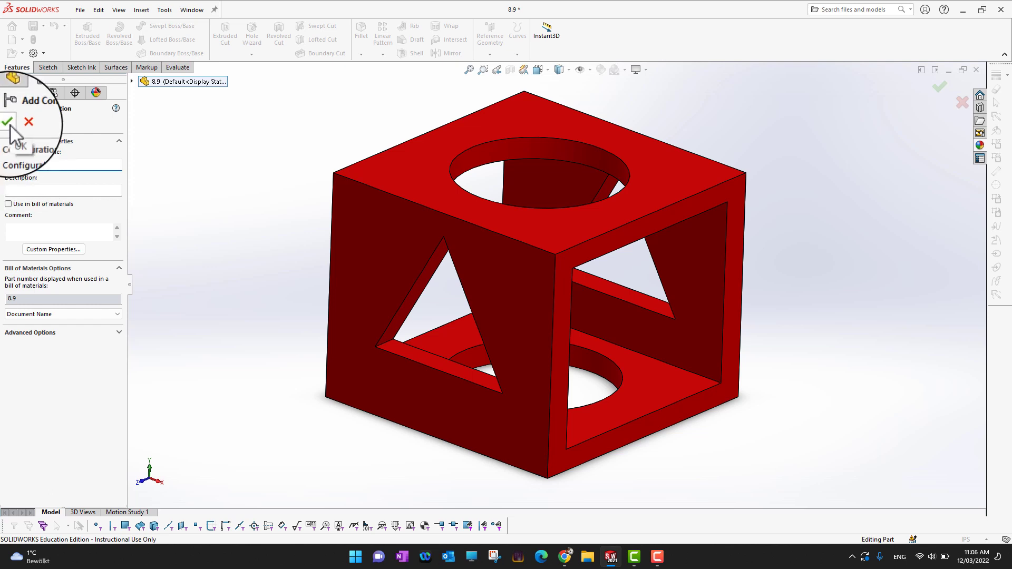
click(8, 123)
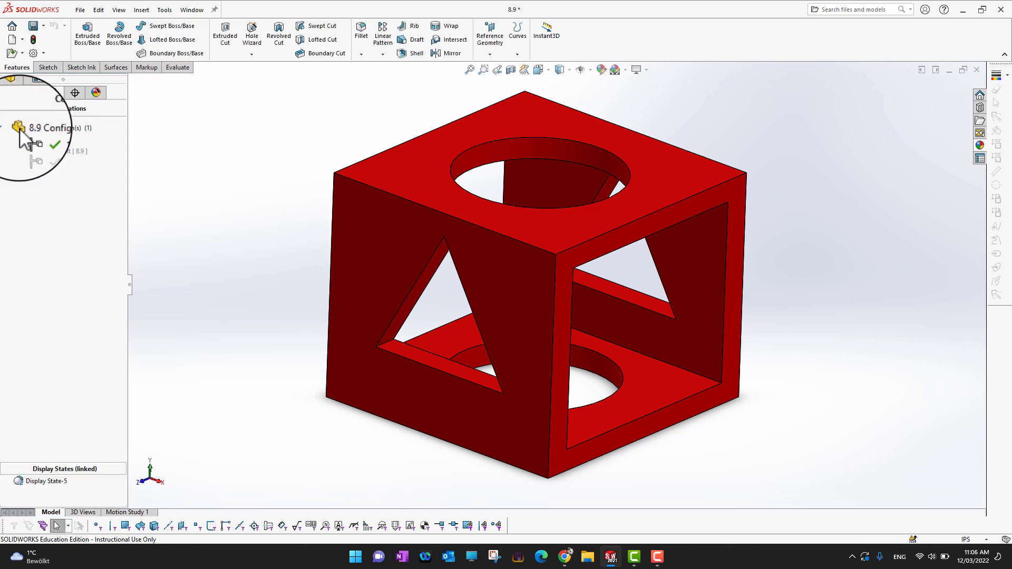
click(60, 153)
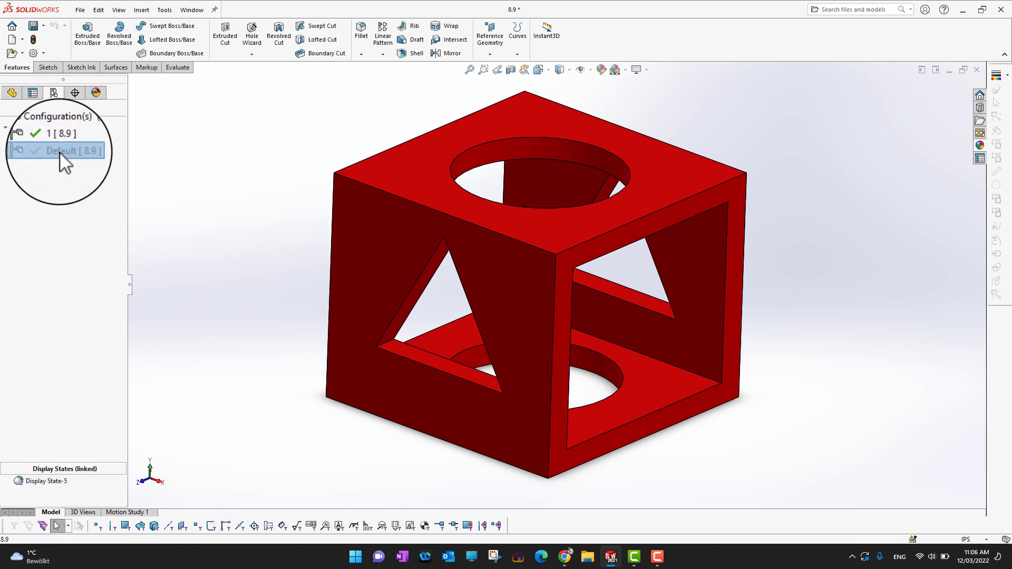
click(55, 139)
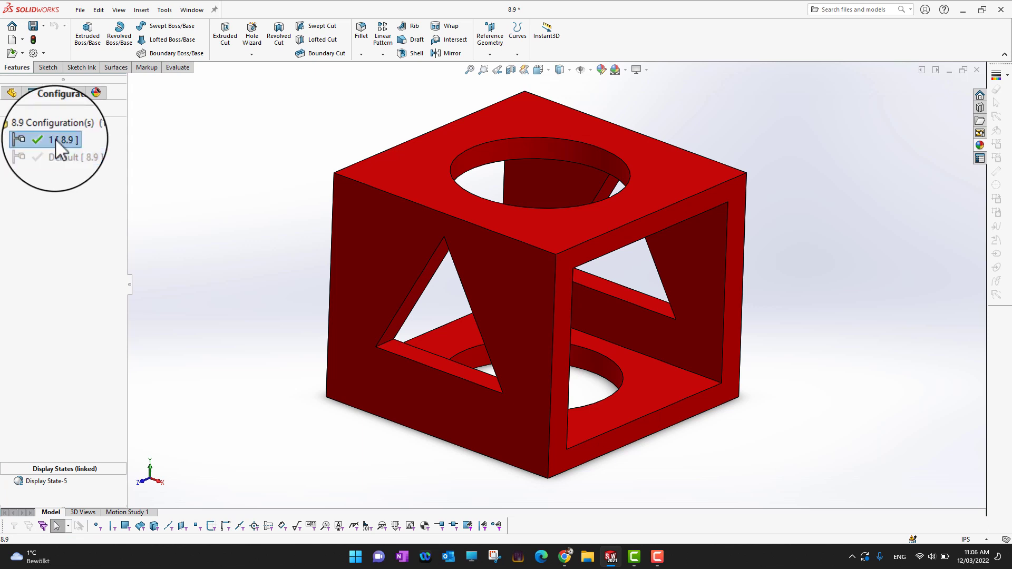
Step: Suppress Cut-Extrude2, the square cut-out through the cube, in configuration 1
click(11, 93)
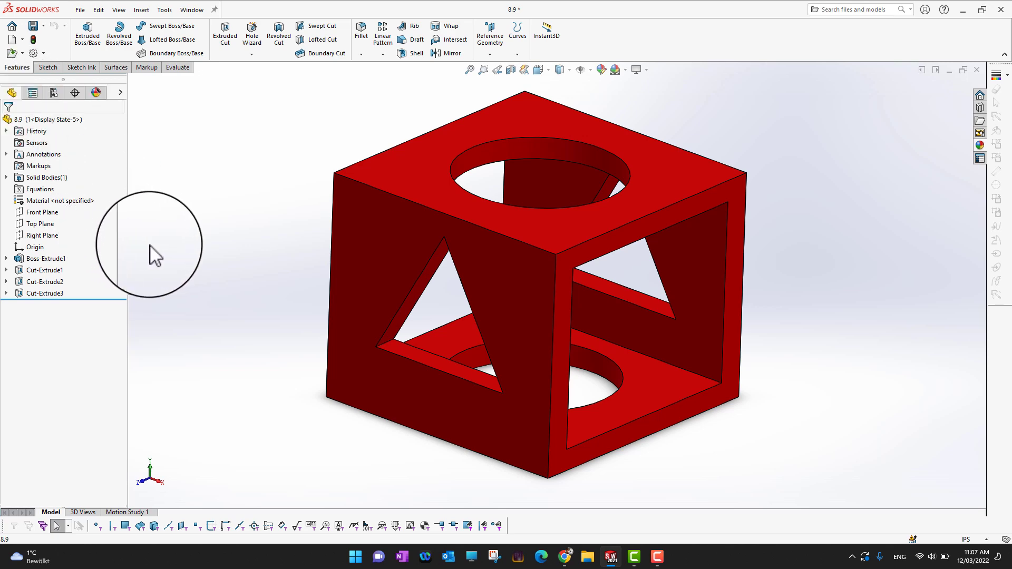
click(6, 282)
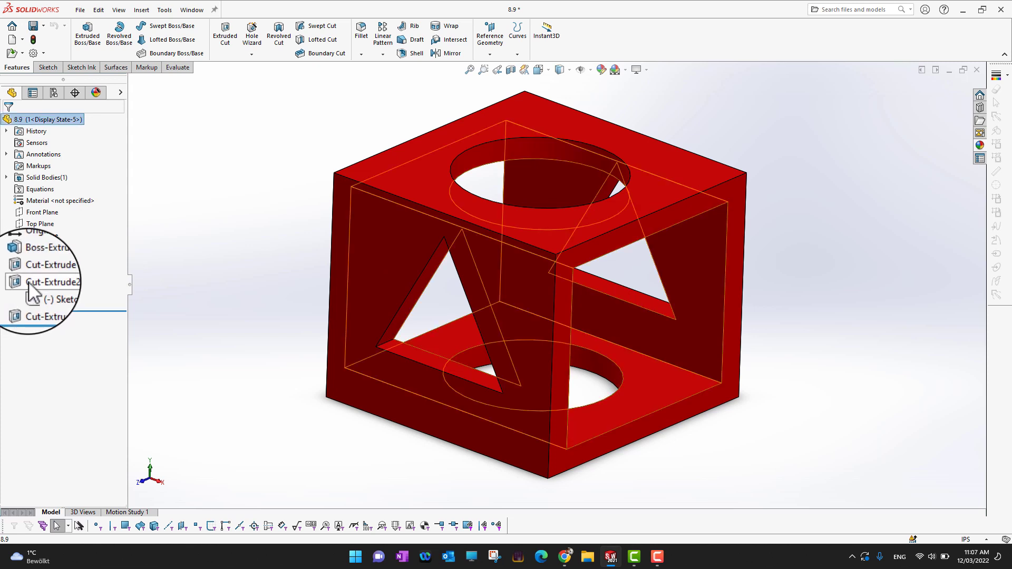
click(28, 281)
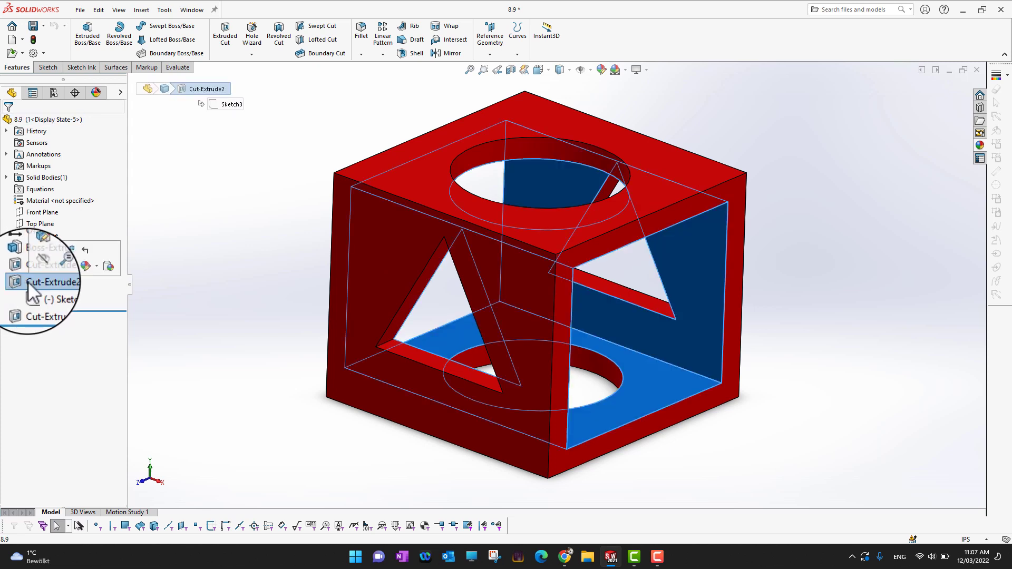
click(68, 250)
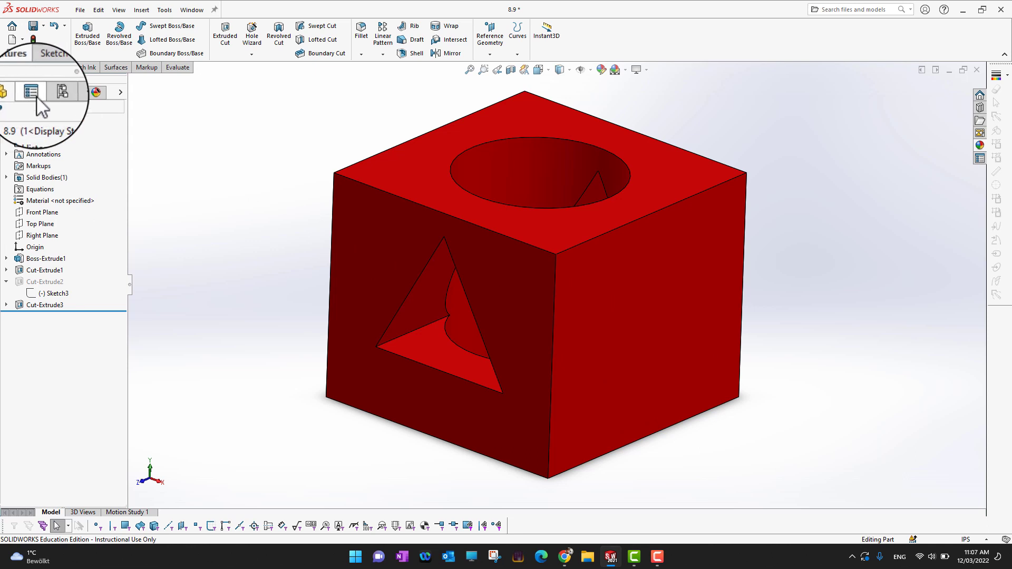
Step: Compare the part by activating the Default configuration and returning to configuration 1
click(53, 93)
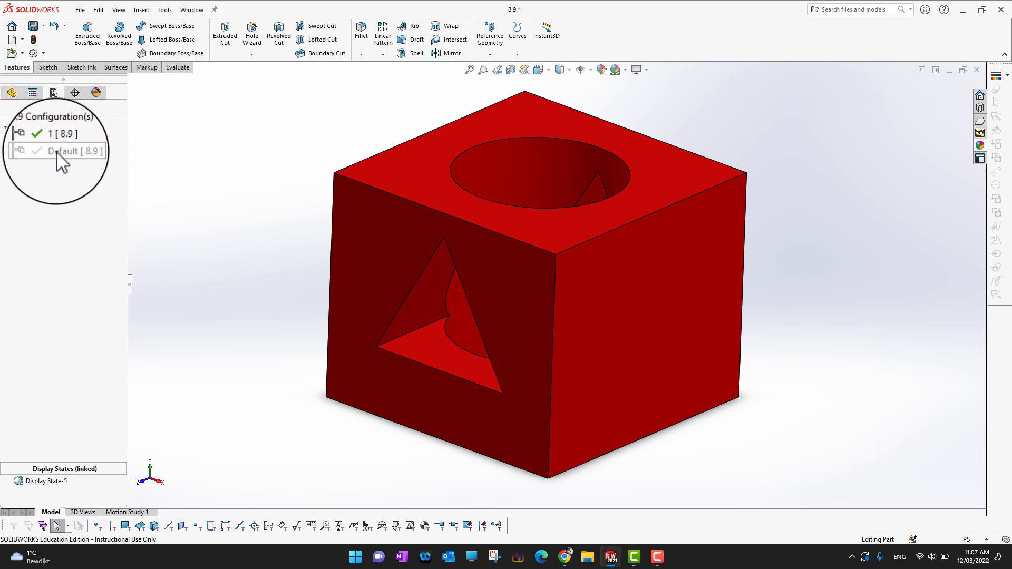
click(56, 153)
double_click(56, 153)
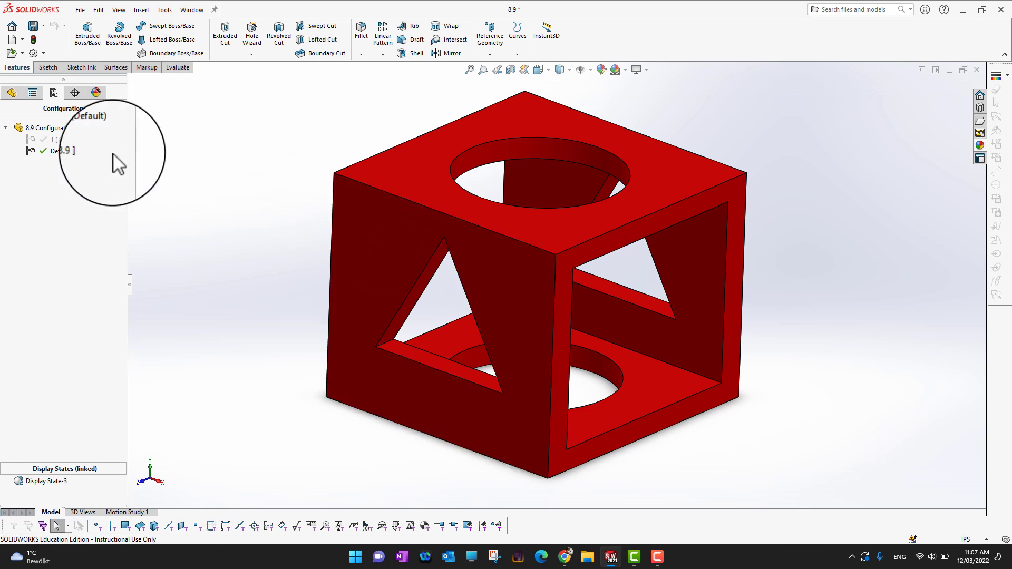
double_click(57, 140)
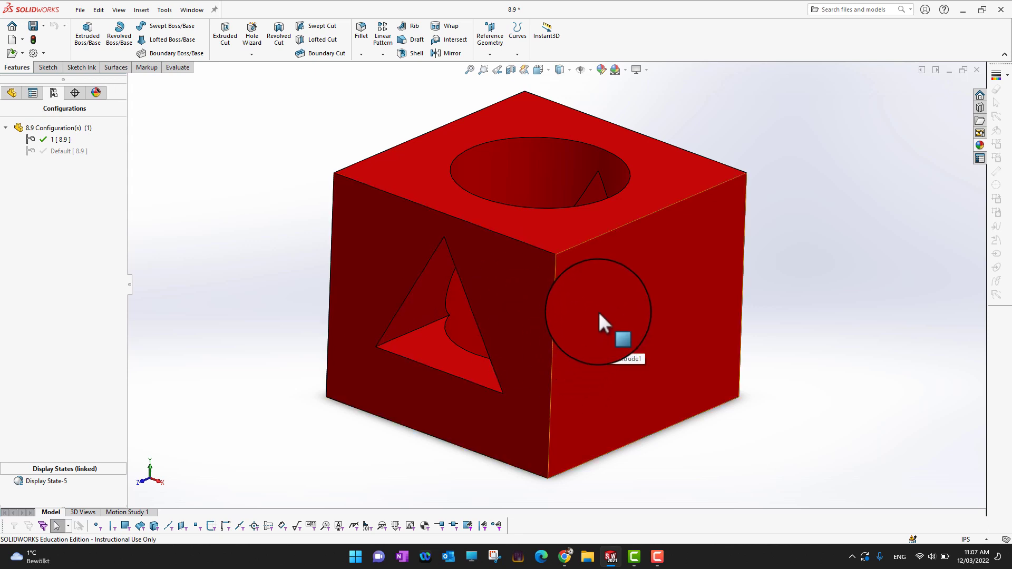
Step: Add another configuration named 2 to the part
right_click(31, 129)
click(48, 150)
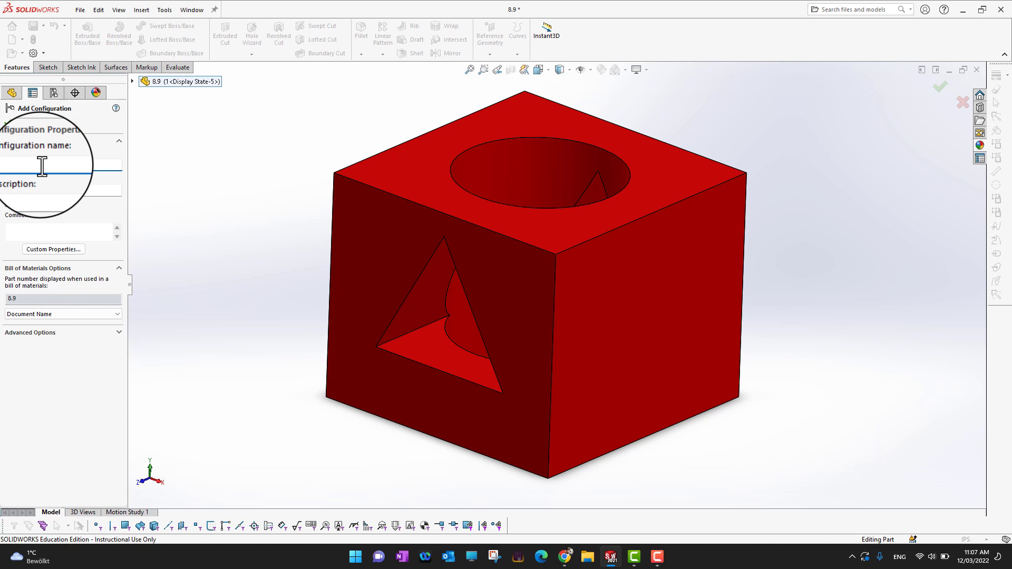
click(6, 121)
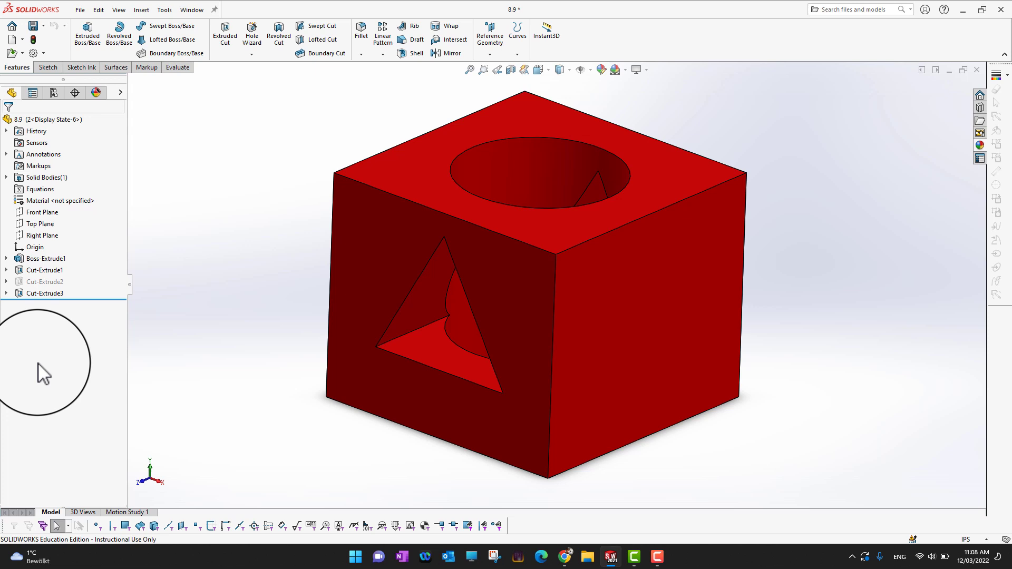
Step: Suppress the triangular cut Cut-Extrude1 and the circular cut Cut-Extrude3 in configuration 2
click(32, 270)
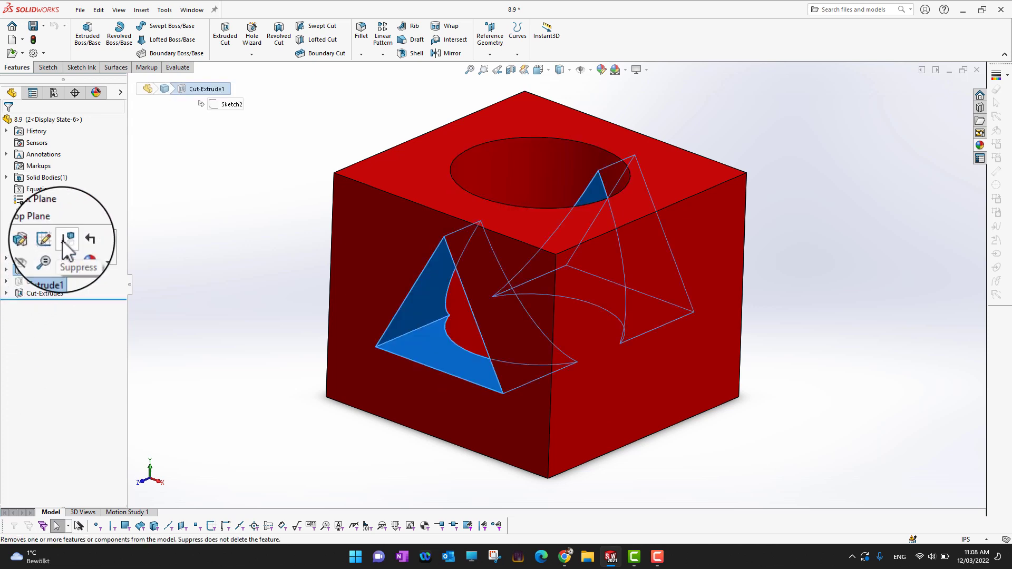
click(62, 243)
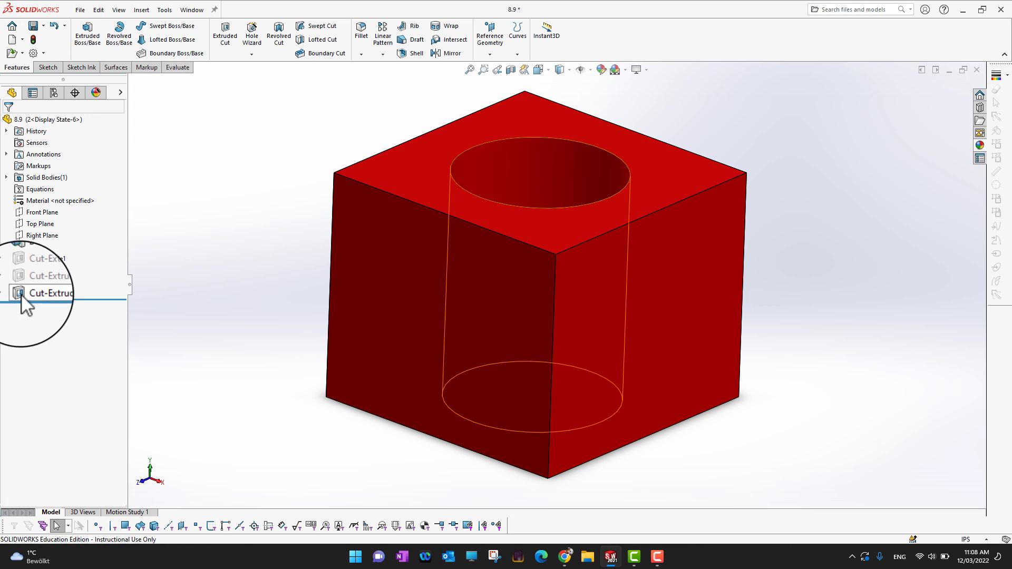
click(22, 292)
click(63, 265)
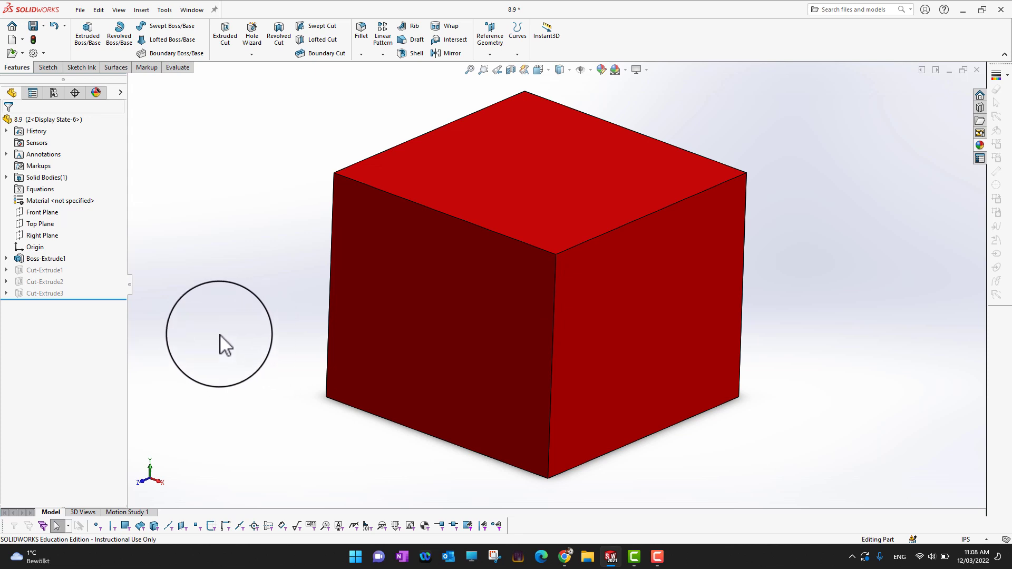
Step: Review configuration 1 against the others and make Default the active configuration
click(50, 93)
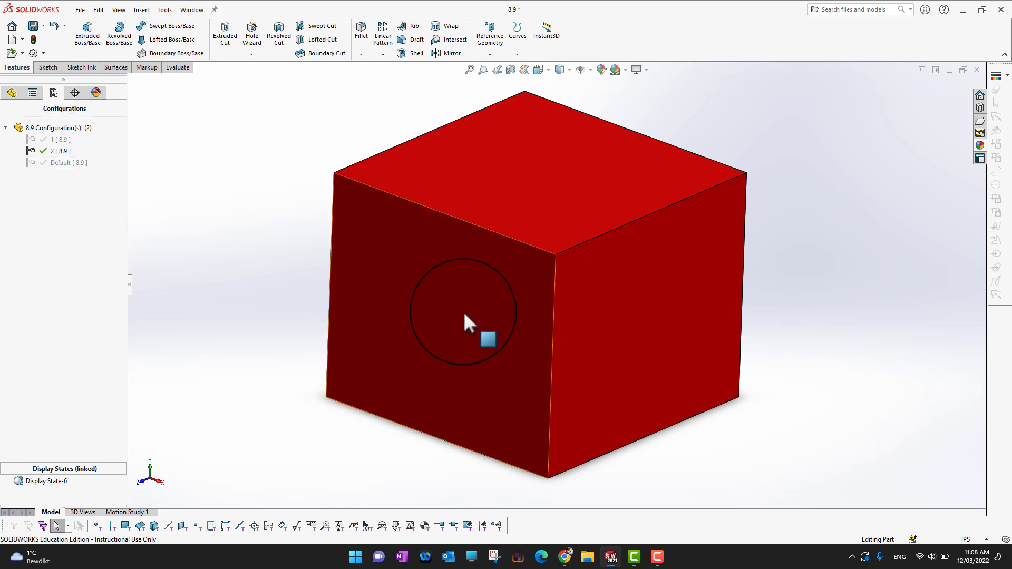
double_click(56, 141)
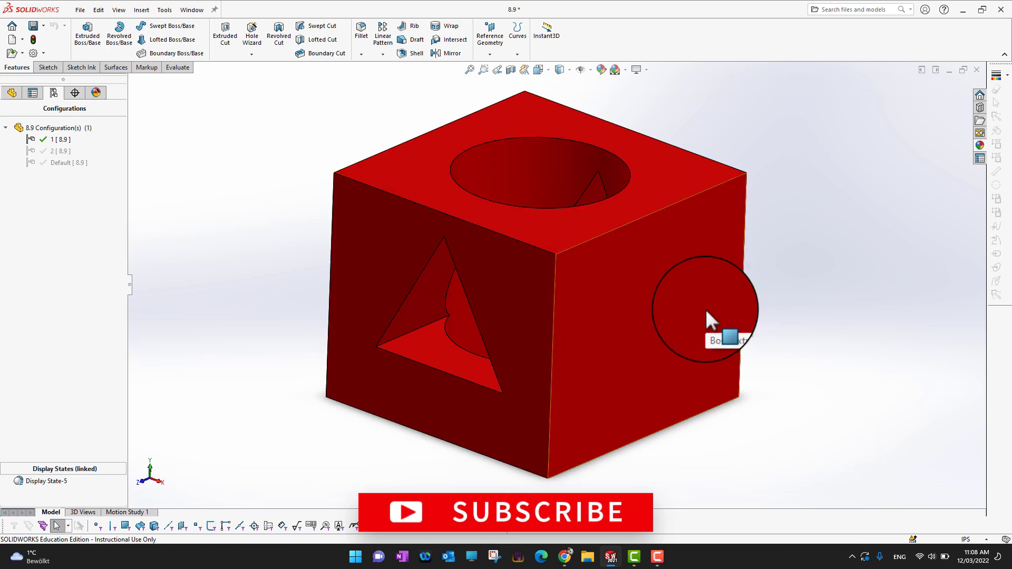
double_click(61, 163)
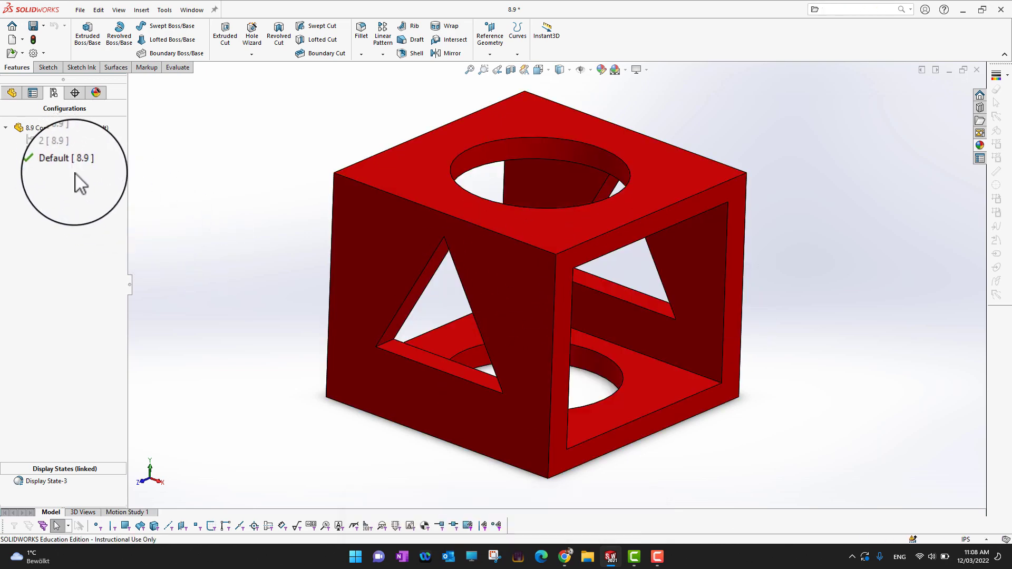
middle_drag(745, 474, 789, 422)
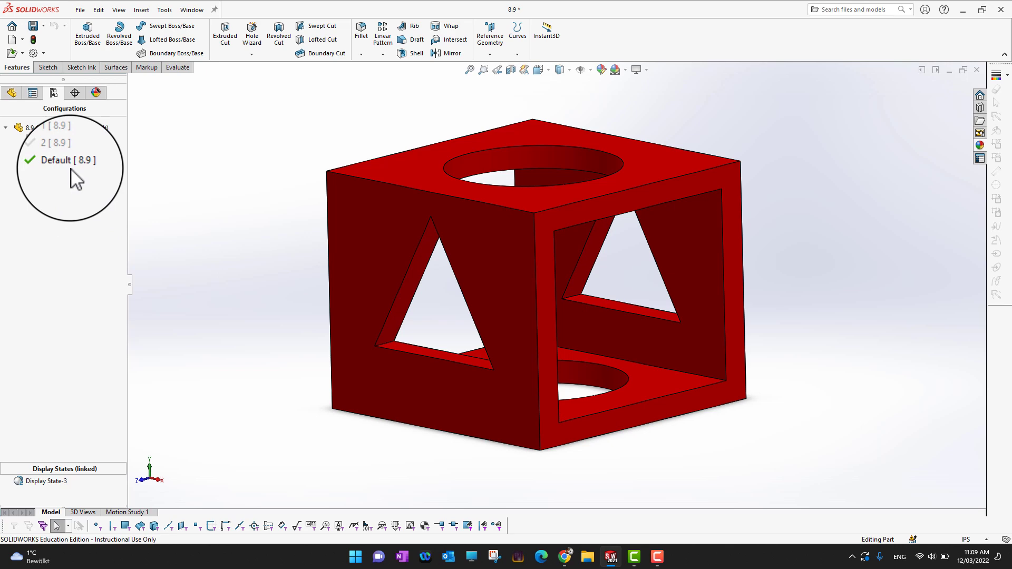
Step: Open the base sketch of Boss-Extrude1 for editing in the Default configuration, viewed from the front
click(12, 94)
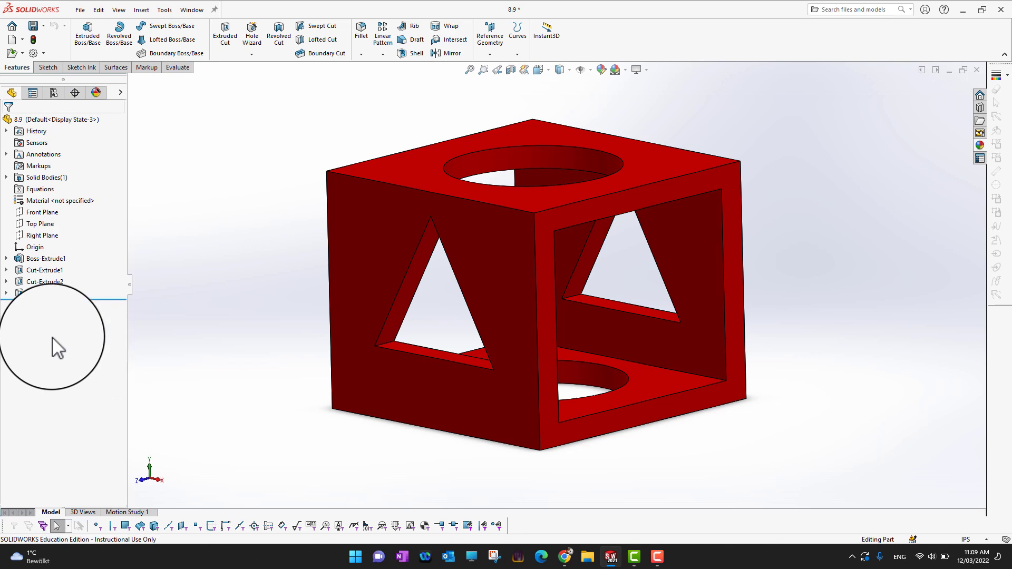
click(6, 259)
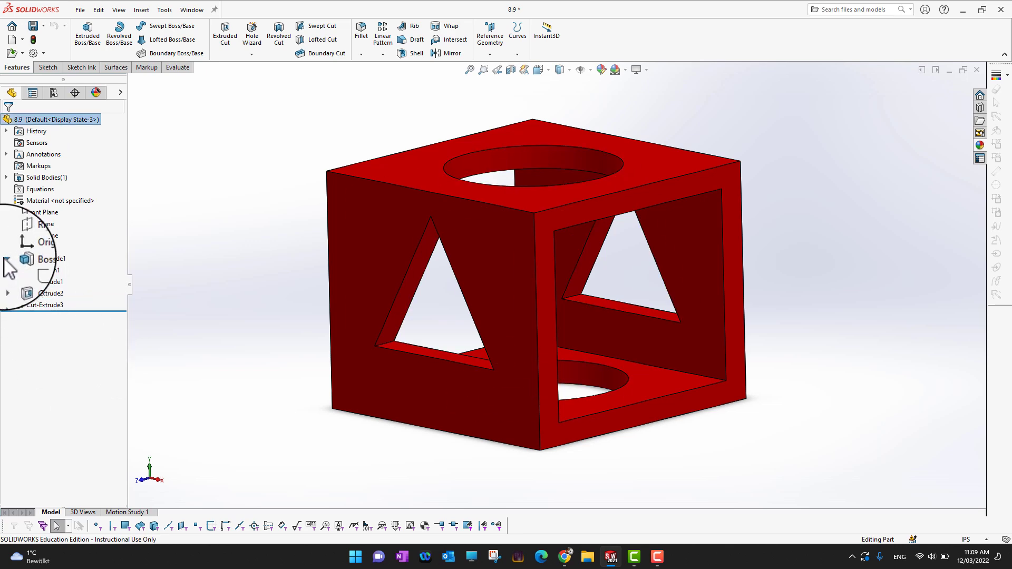
click(48, 270)
click(82, 239)
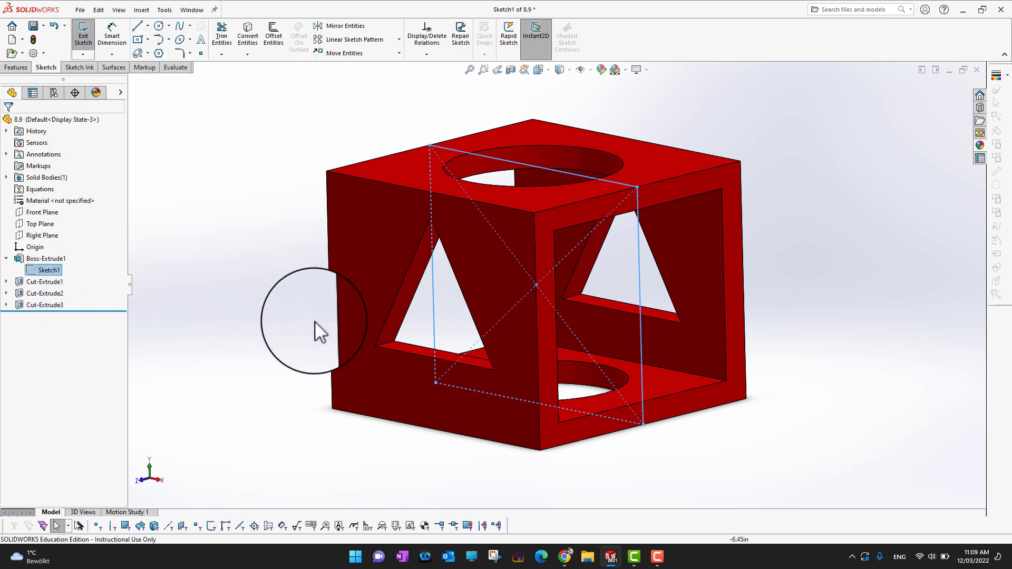
key(space)
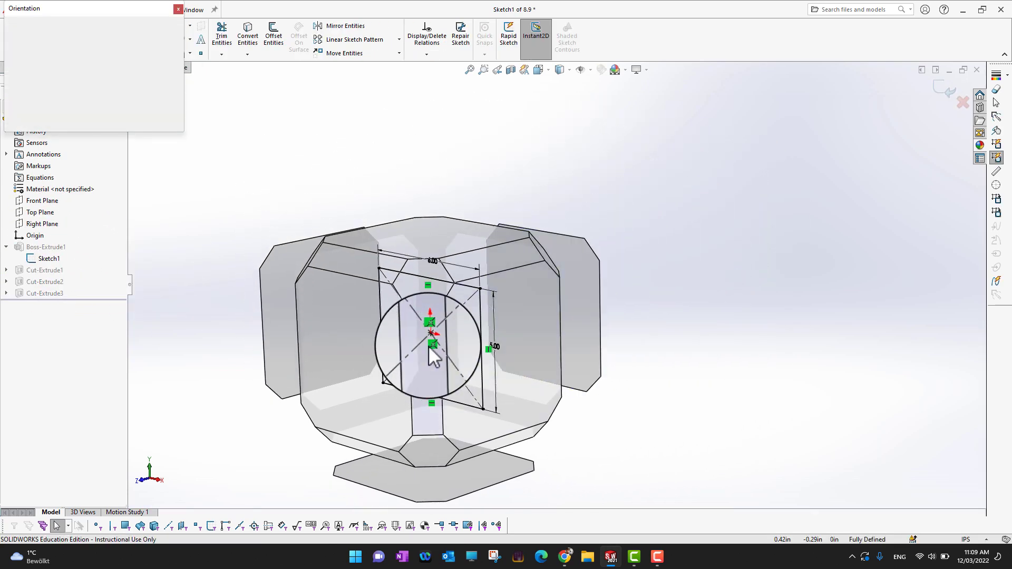
click(380, 346)
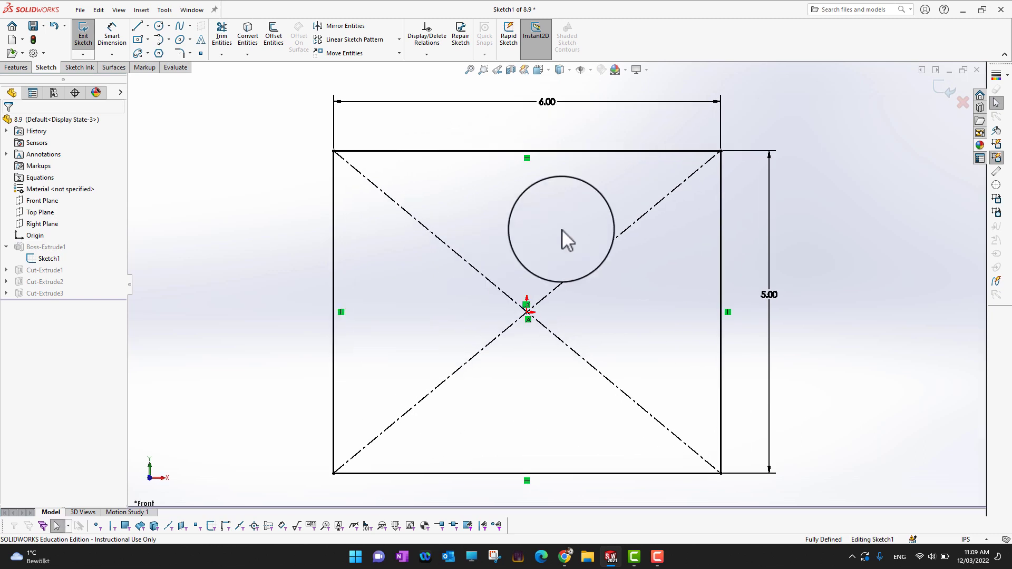
Step: Set the base rectangle's horizontal width to 10 in for this configuration only and exit the sketch
double_click(544, 103)
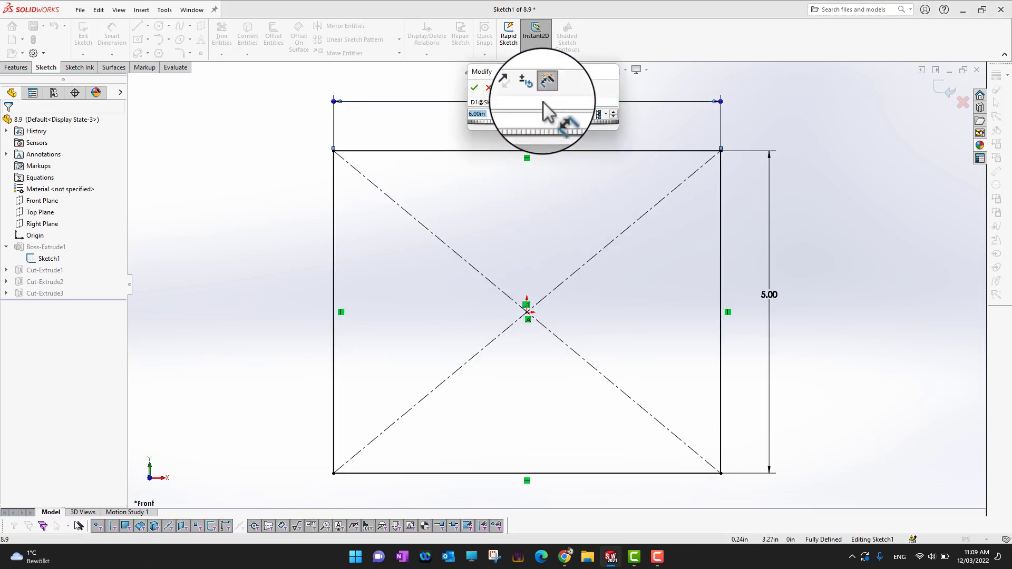
text(1)
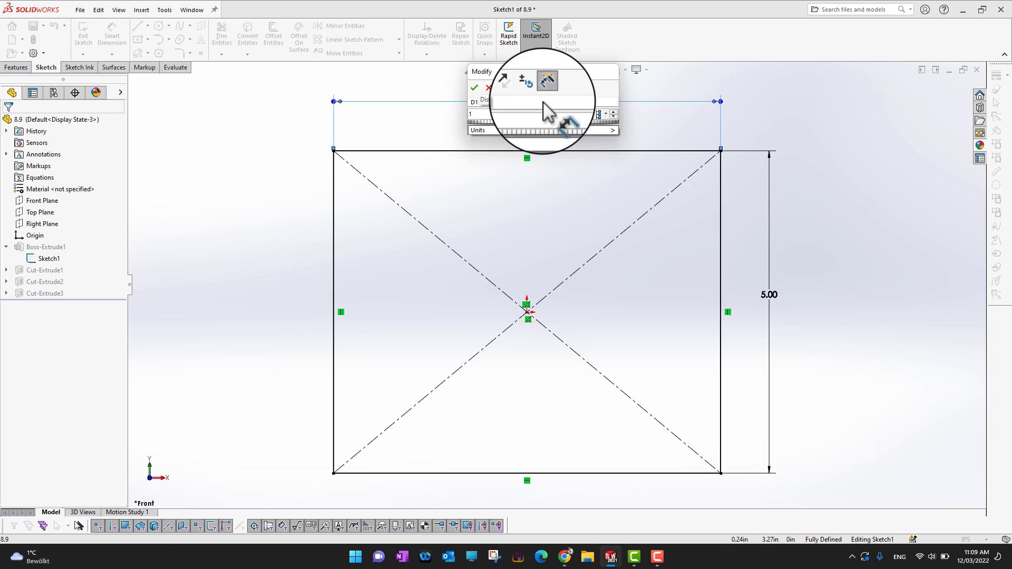
text(0)
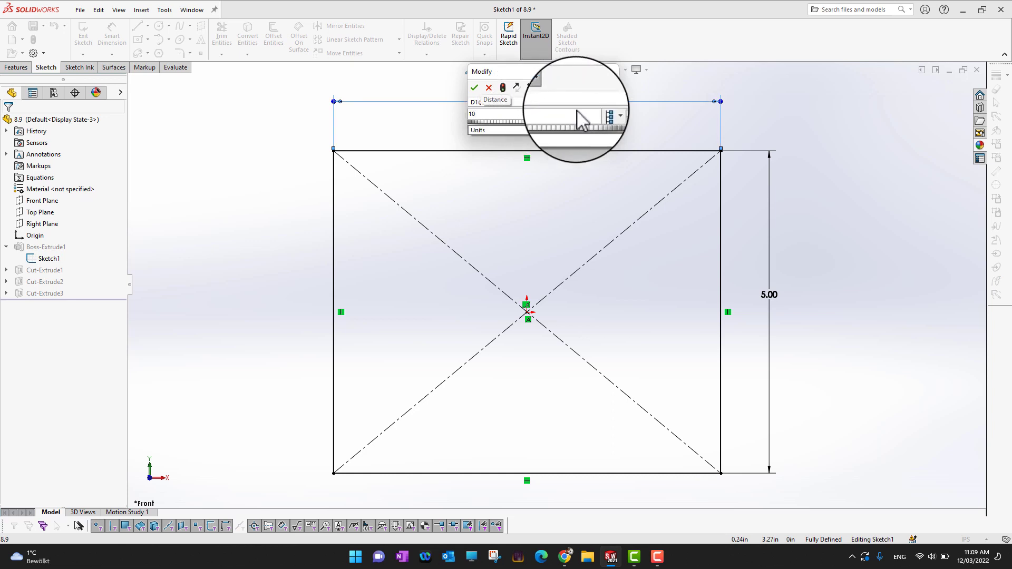
click(606, 114)
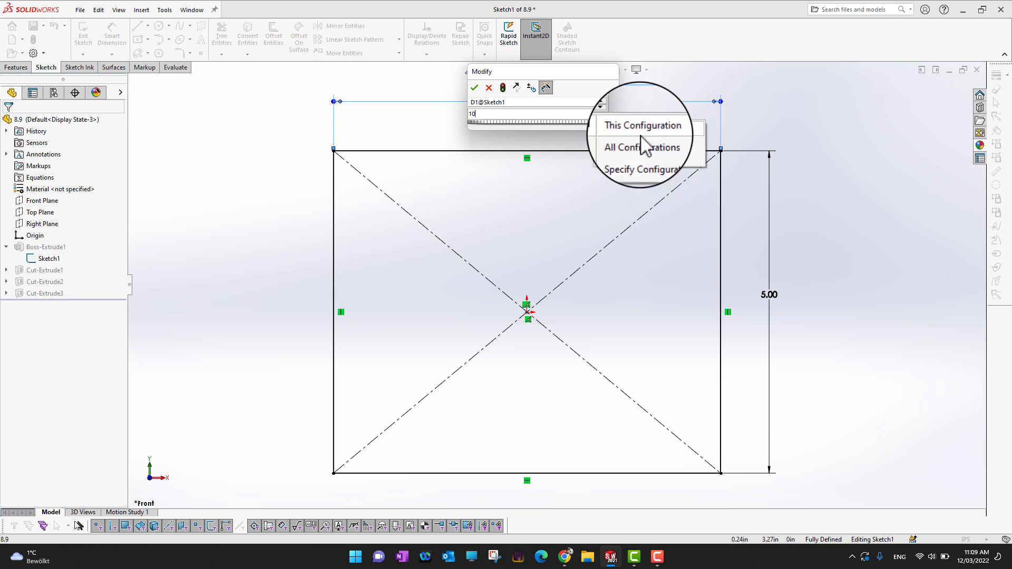
click(641, 133)
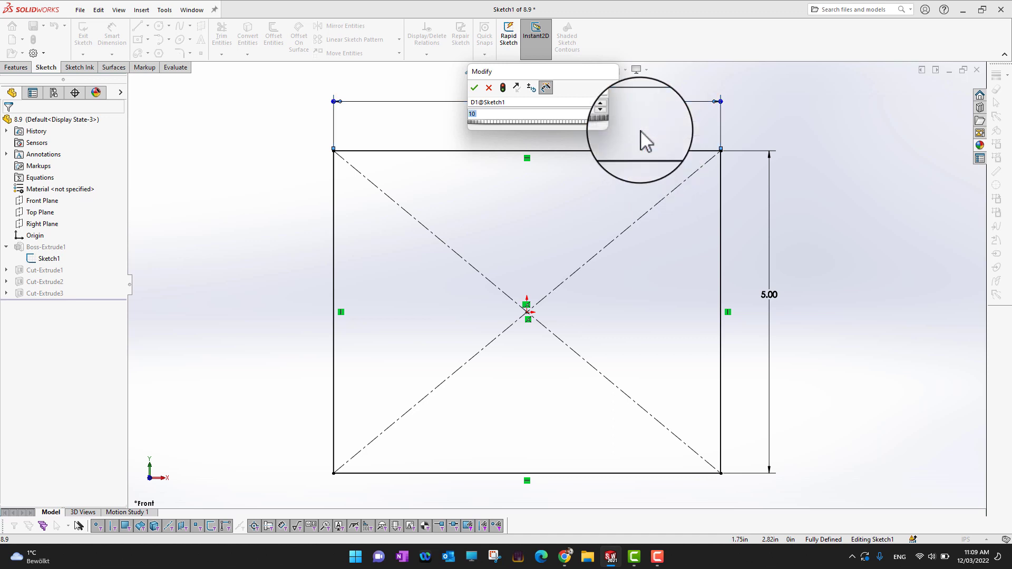
click(474, 88)
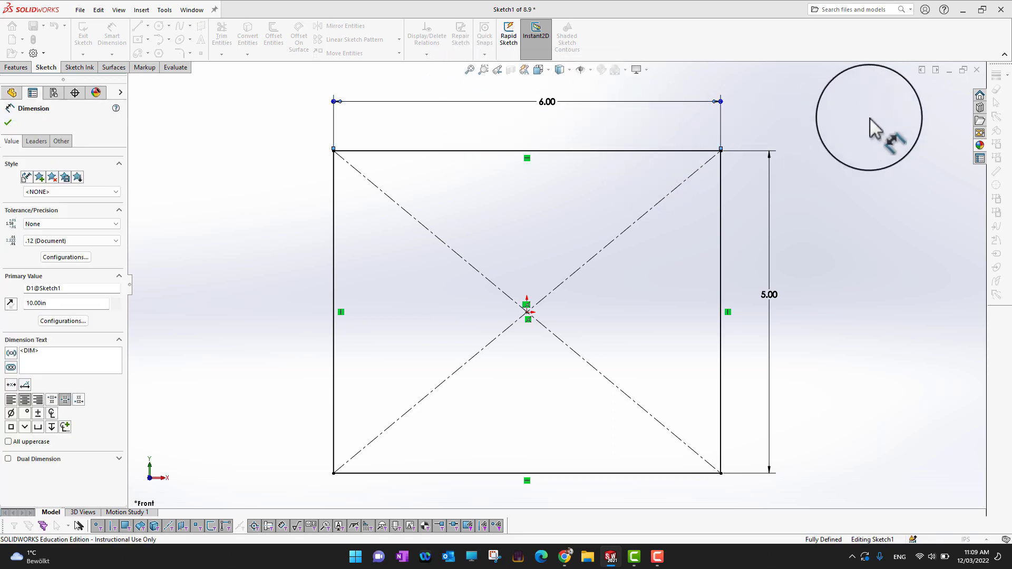
click(11, 115)
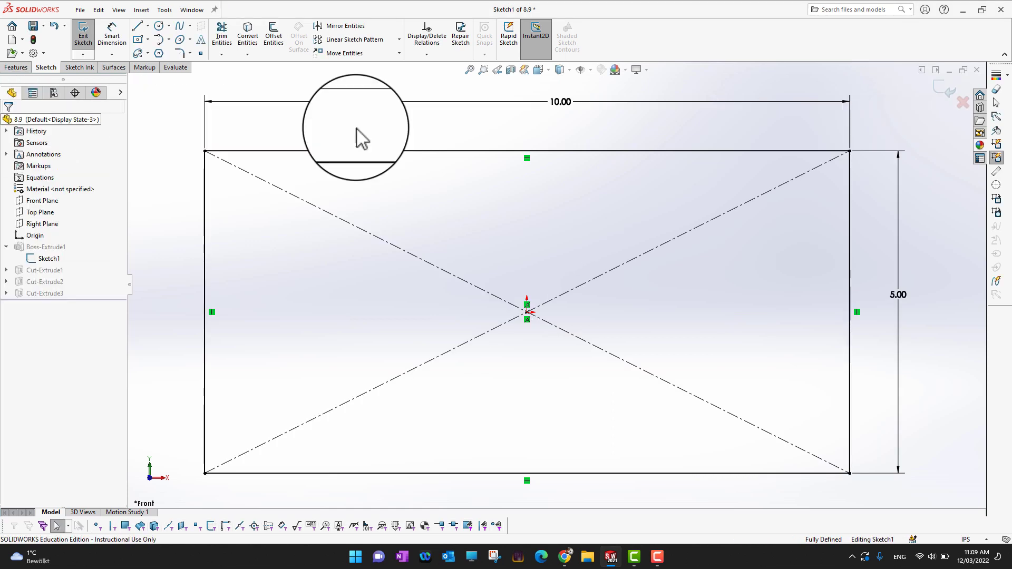
click(943, 90)
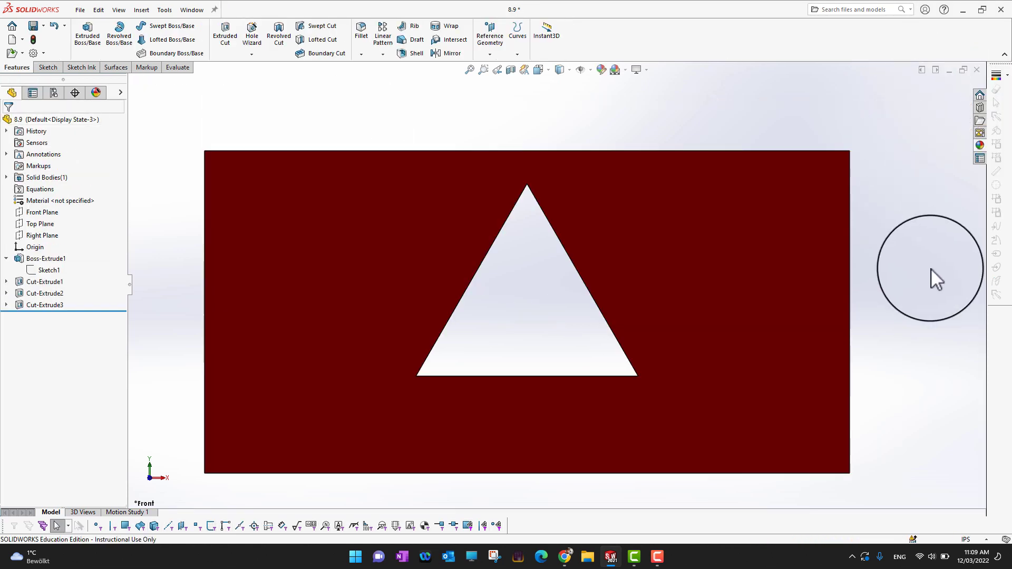
Step: Compare the widened Default part with configurations 2 and 1, return to Default and show its feature tree
scroll(706, 230, up, 1)
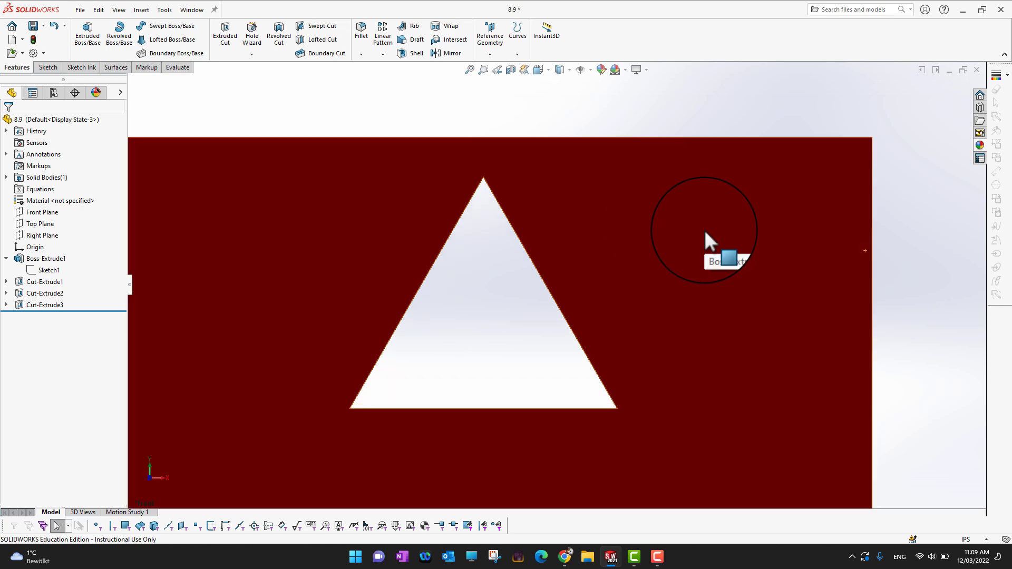
scroll(704, 231, down, 5)
middle_drag(824, 239, 786, 400)
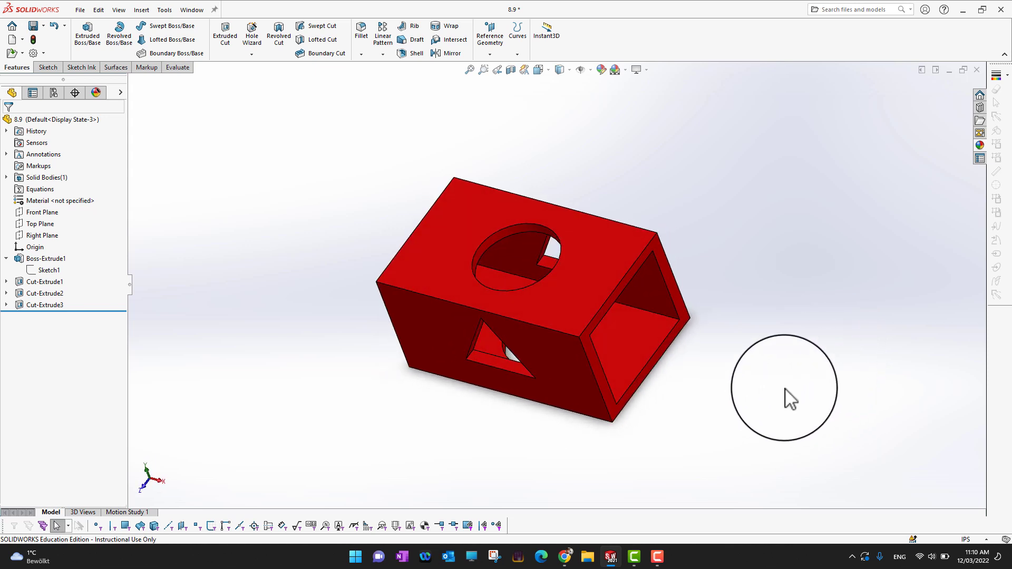
key(g)
scroll(424, 337, down, 2)
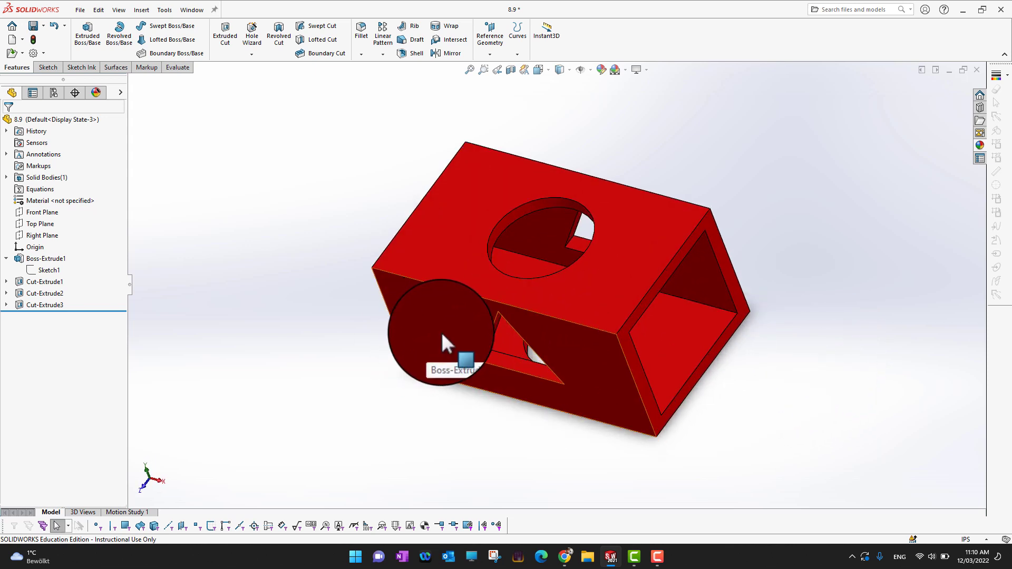
click(53, 93)
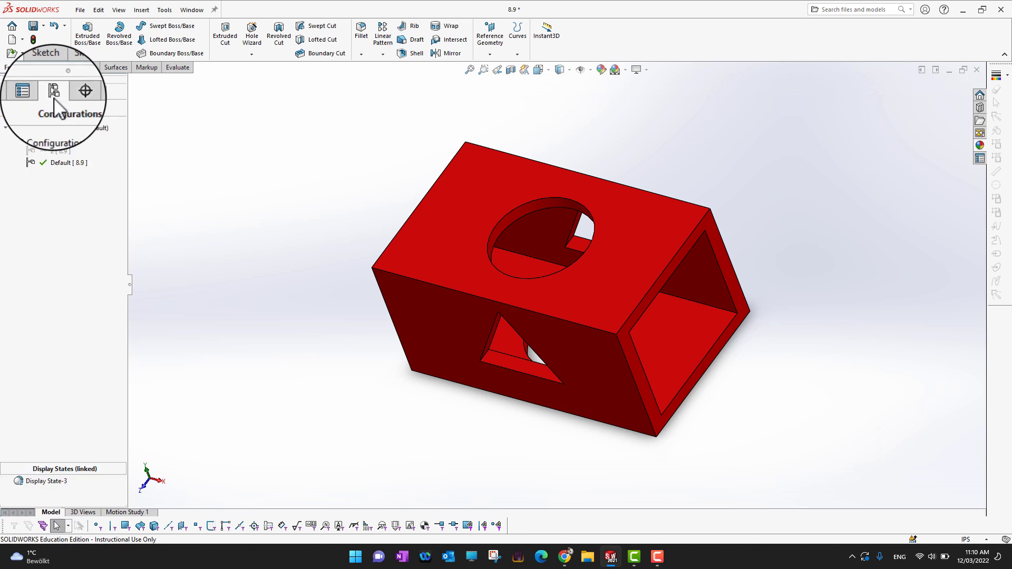
double_click(56, 151)
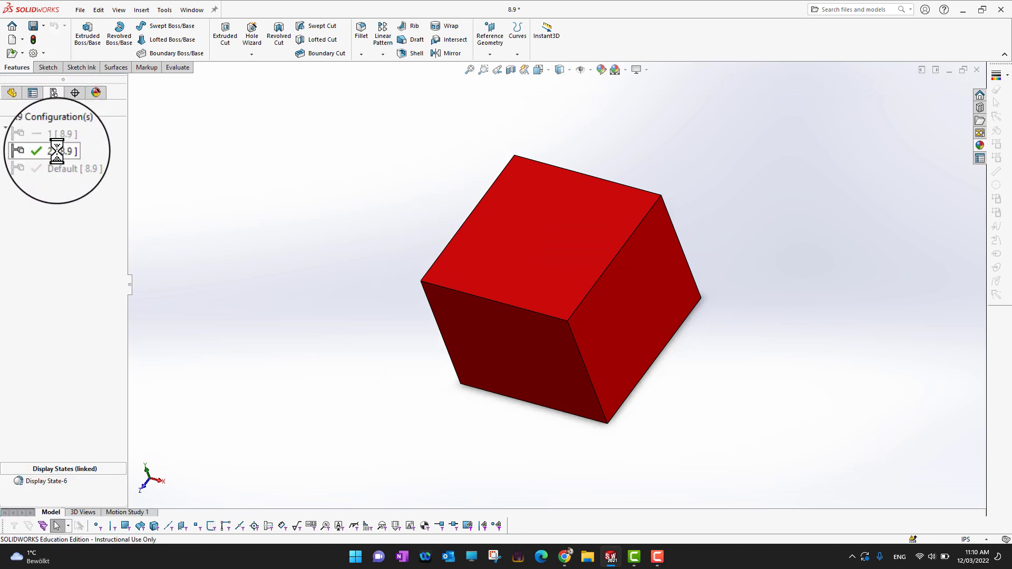
middle_drag(405, 347, 406, 309)
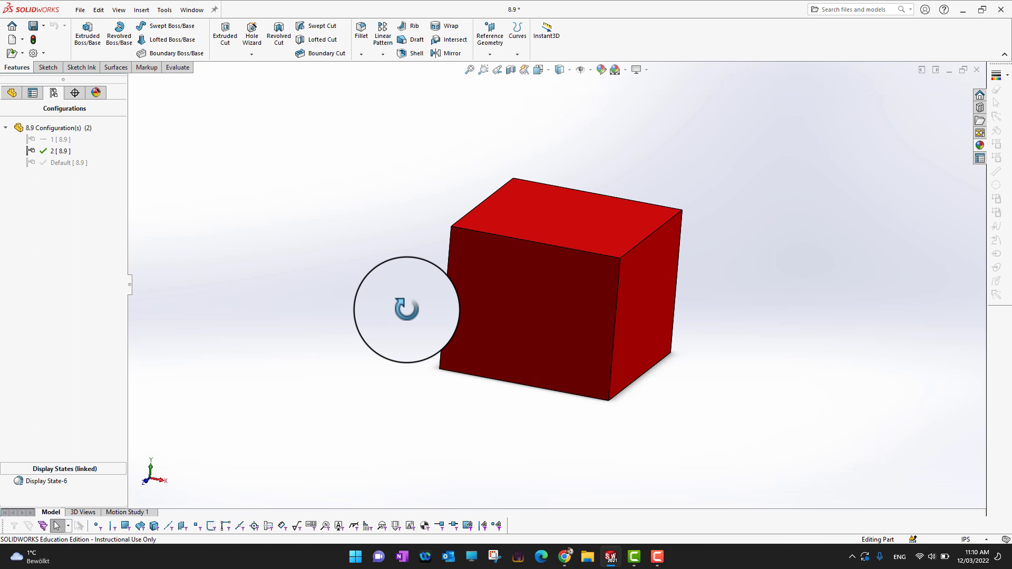
double_click(60, 140)
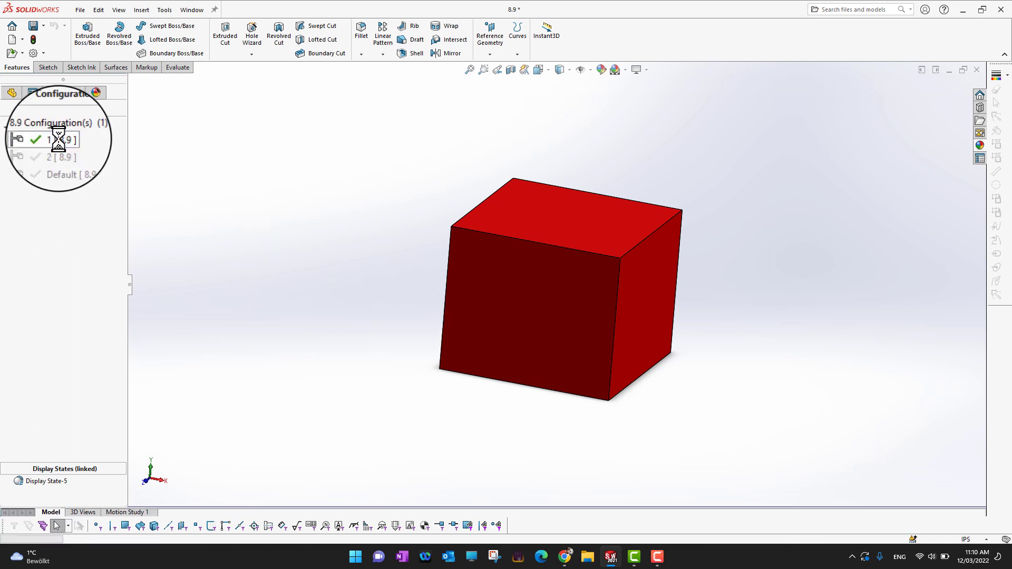
mouse_move(377, 350)
middle_down()
mouse_move(361, 332)
mouse_move(328, 353)
mouse_move(382, 354)
mouse_move(369, 348)
middle_up()
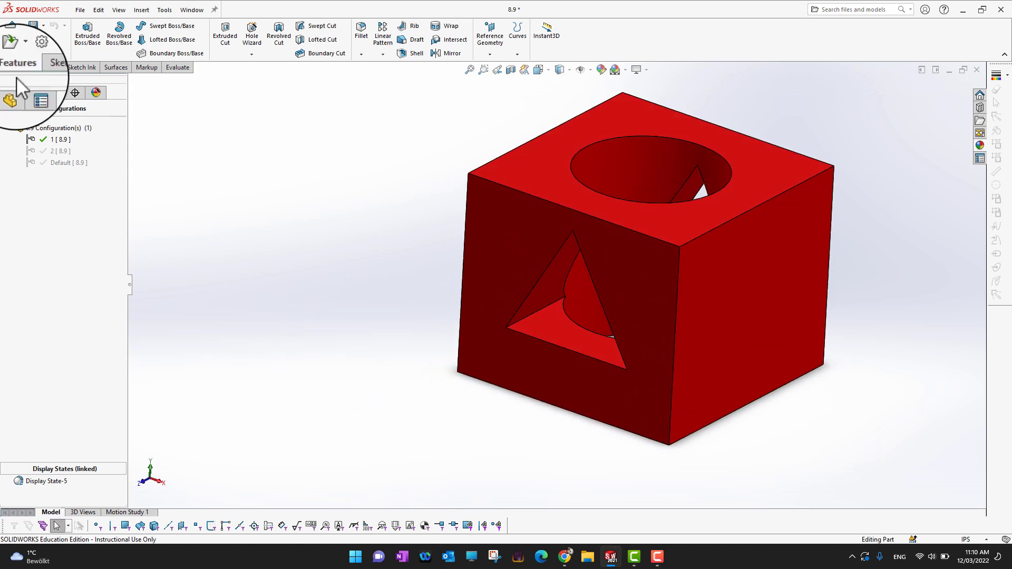
double_click(49, 160)
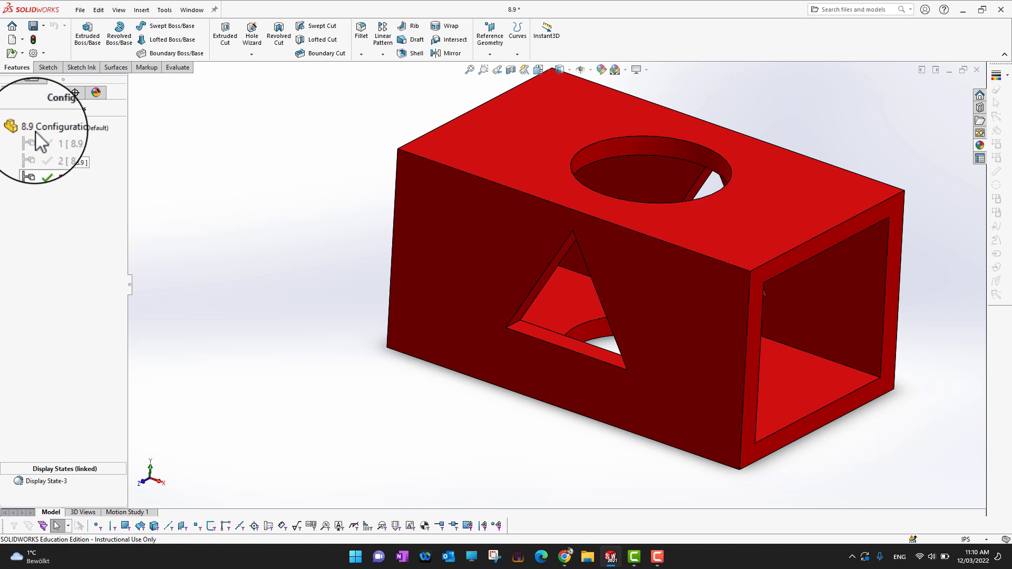
click(12, 93)
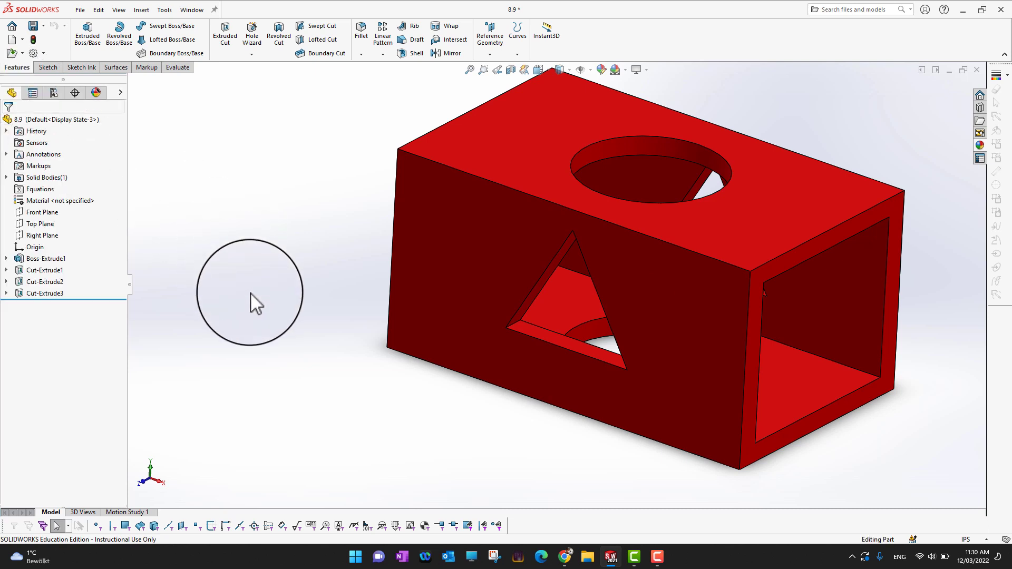